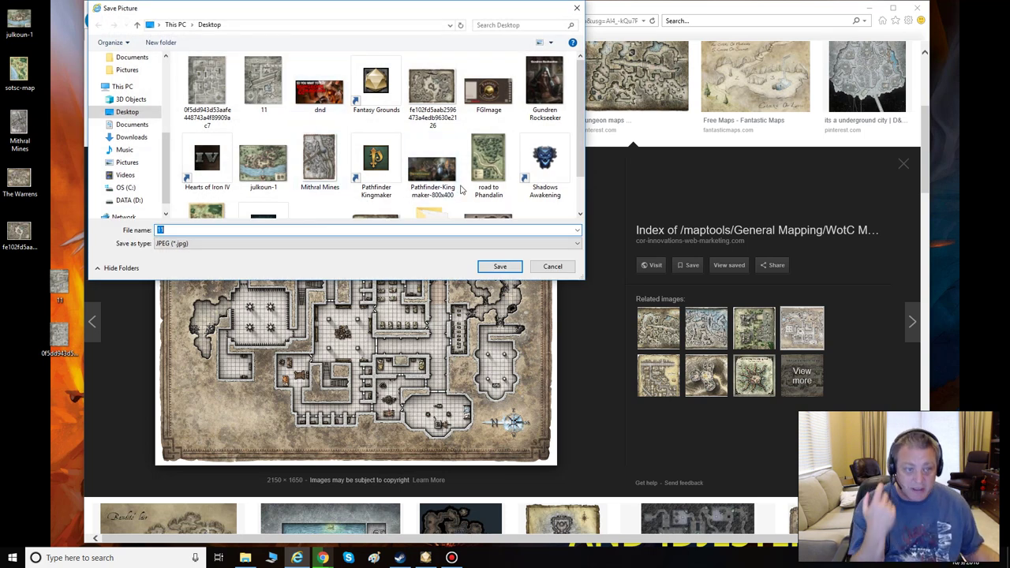
# Step: Save the dungeon map image to the Desktop as '55' and minimize Internet Explorer
pyautogui.write('12')
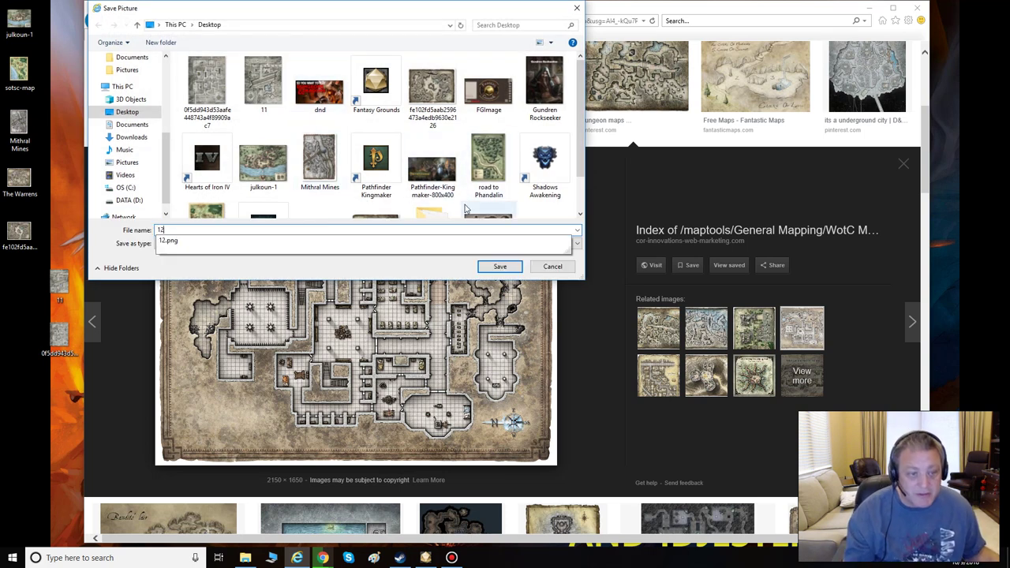
pyautogui.press('BackSpace')
pyautogui.press('BackSpace')
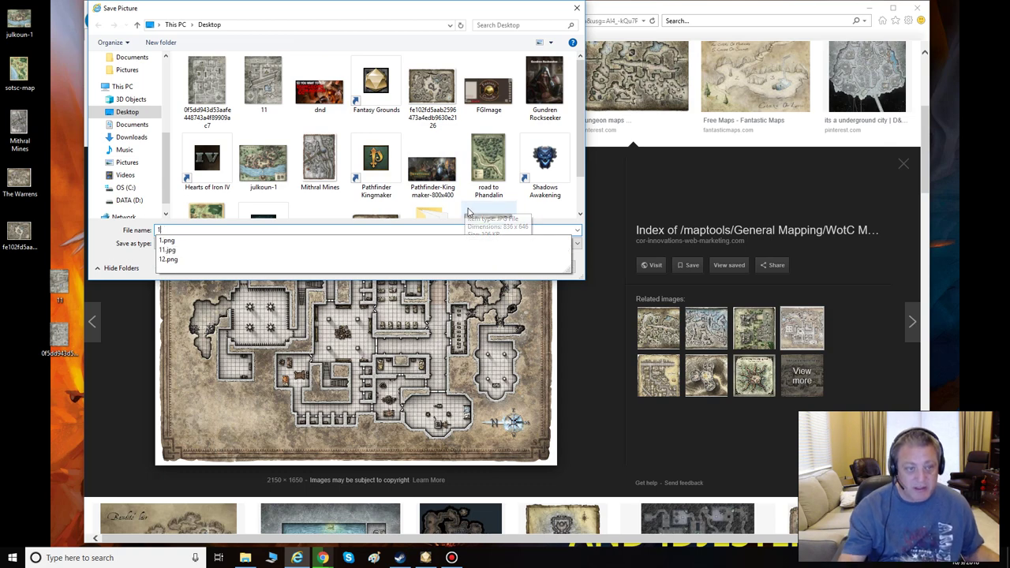
pyautogui.write('55')
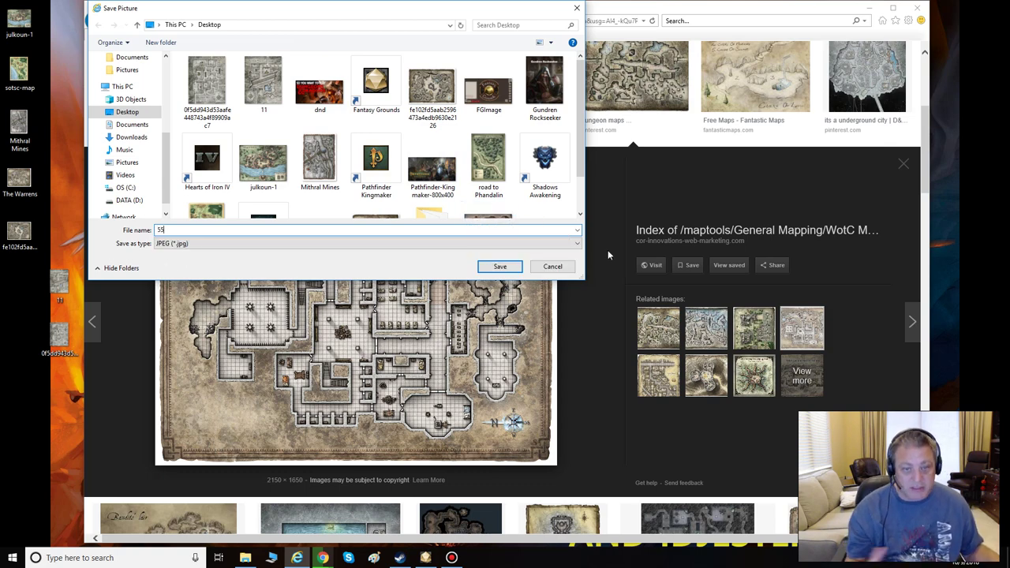
pyautogui.click(496, 267)
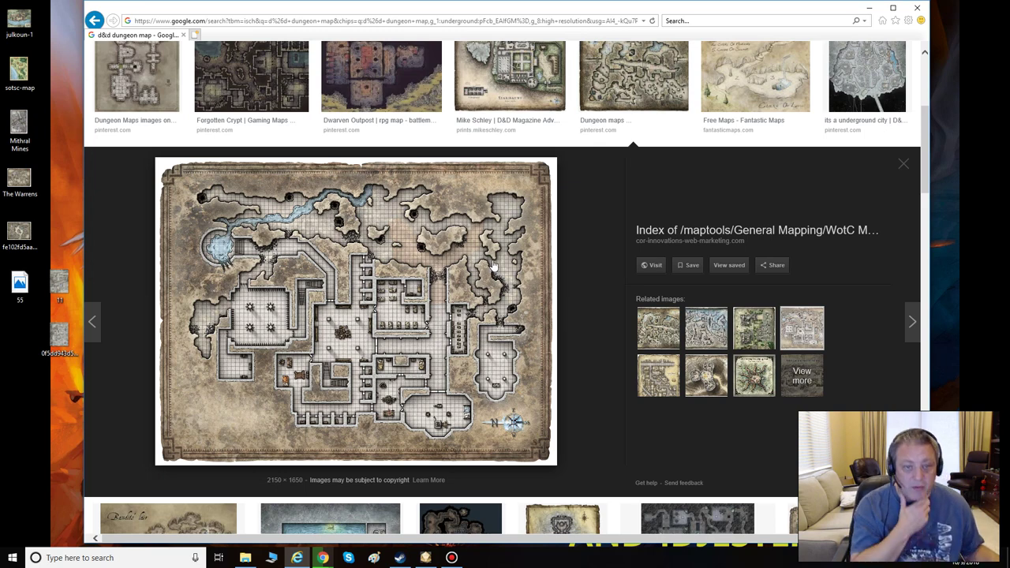
pyautogui.click(869, 8)
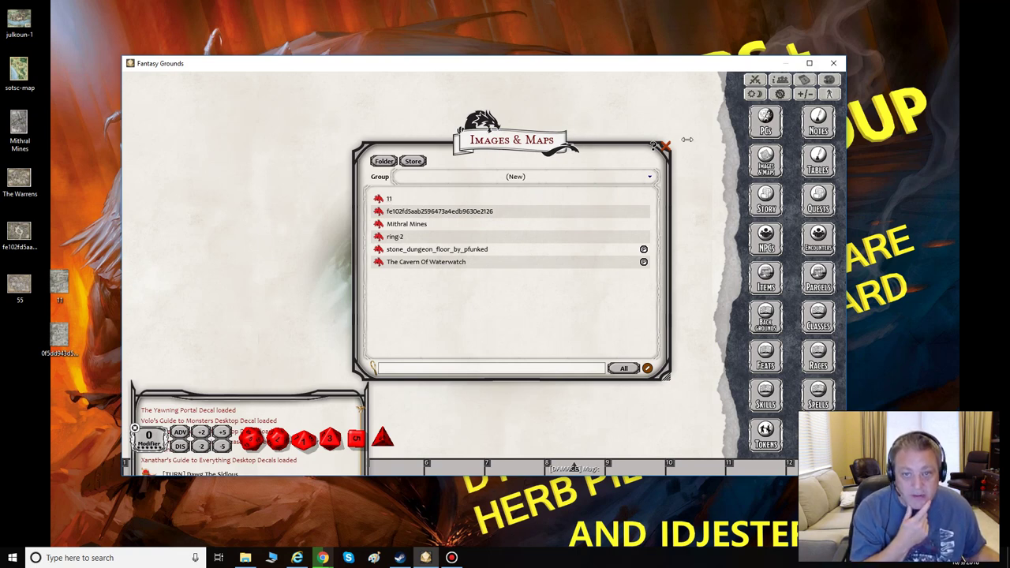
# Step: Delete the old 11, fe102fd5aab… and Mithral Mines entries from the Images & Maps list
pyautogui.click(647, 369)
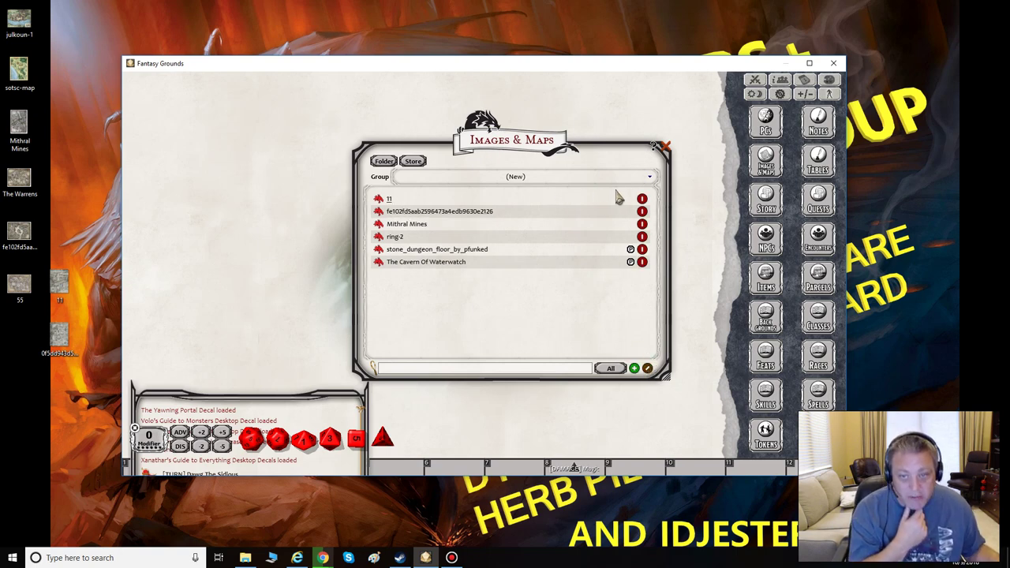
pyautogui.click(642, 200)
pyautogui.click(643, 200)
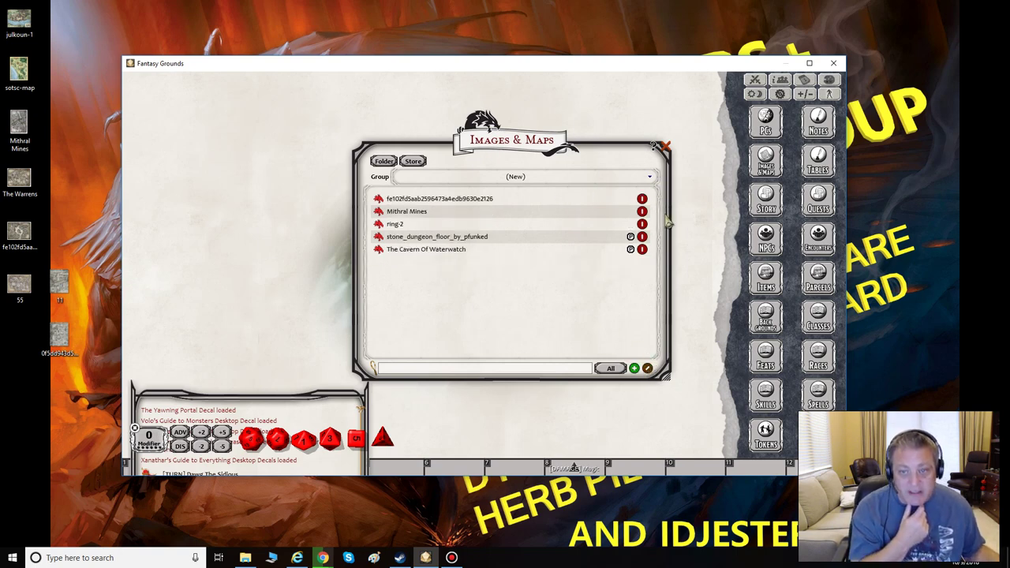
pyautogui.click(643, 200)
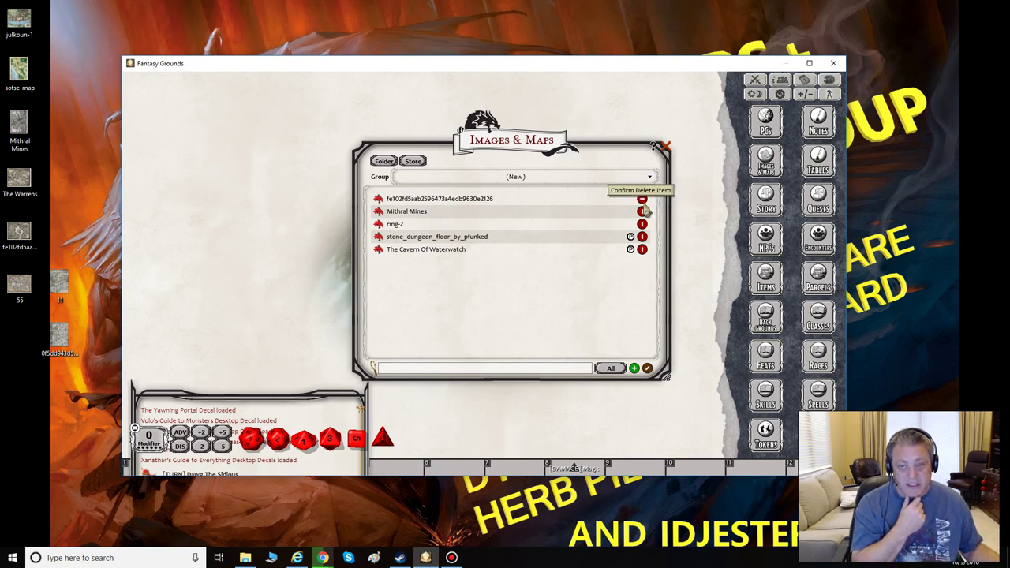
pyautogui.click(643, 200)
pyautogui.click(643, 199)
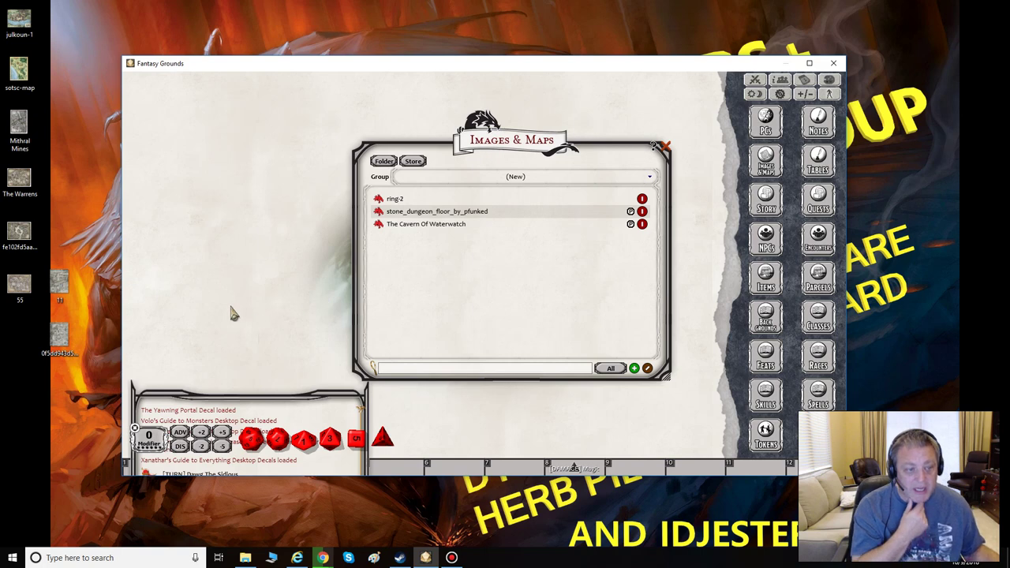
# Step: Import the 55 image from the Desktop into Images & Maps and finish editing the list
pyautogui.moveTo(19, 291); pyautogui.dragTo(417, 282)
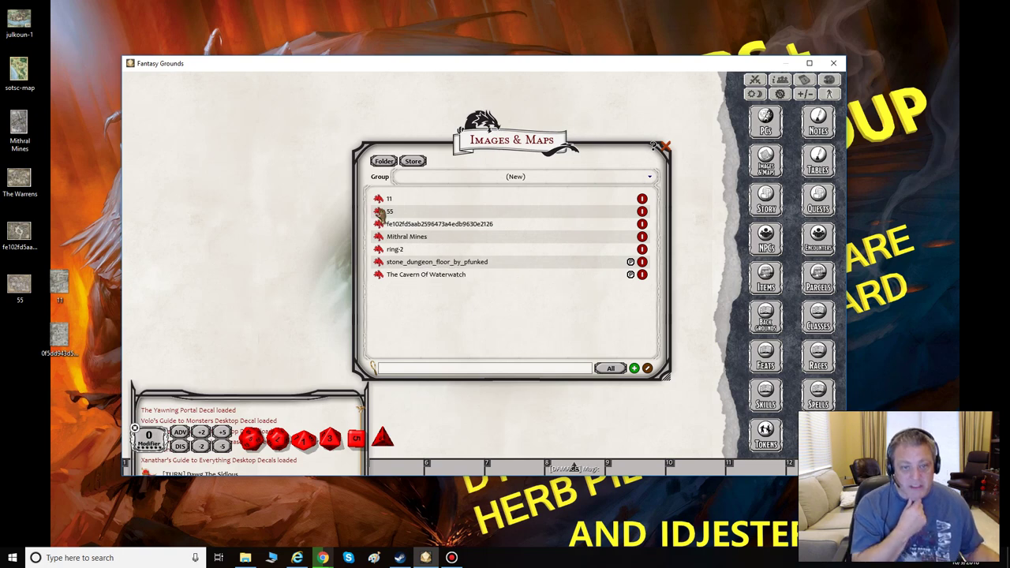
pyautogui.click(647, 369)
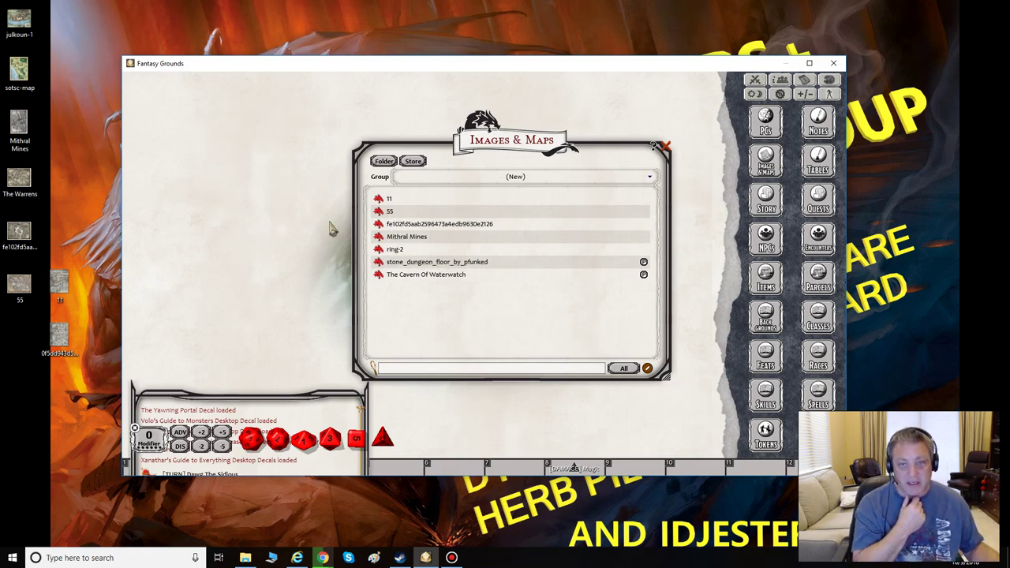
pyautogui.rightClick(259, 196)
# Step: Maximize Fantasy Grounds and open the 55 map in its own image window
pyautogui.click(300, 197)
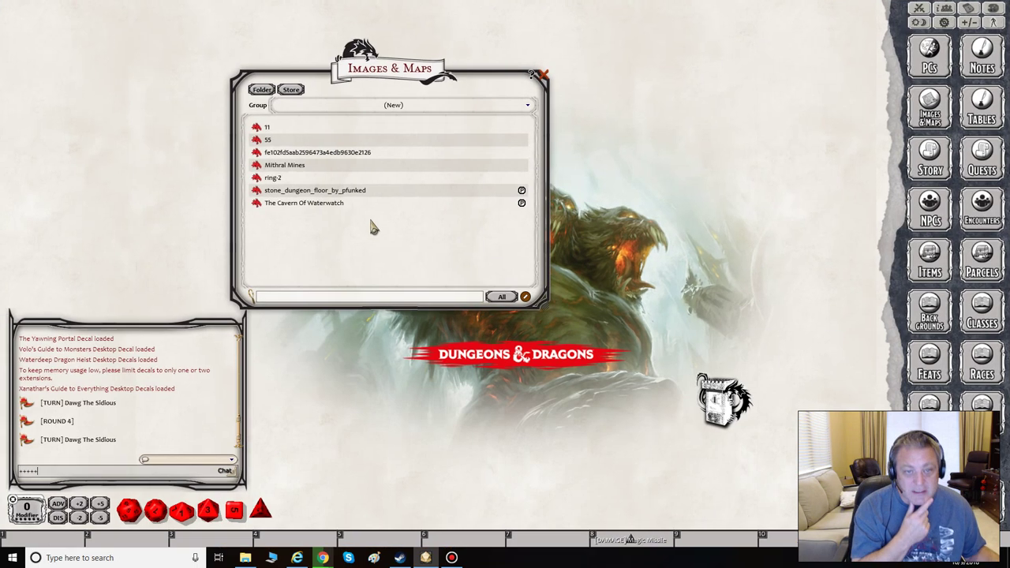
pyautogui.click(261, 142)
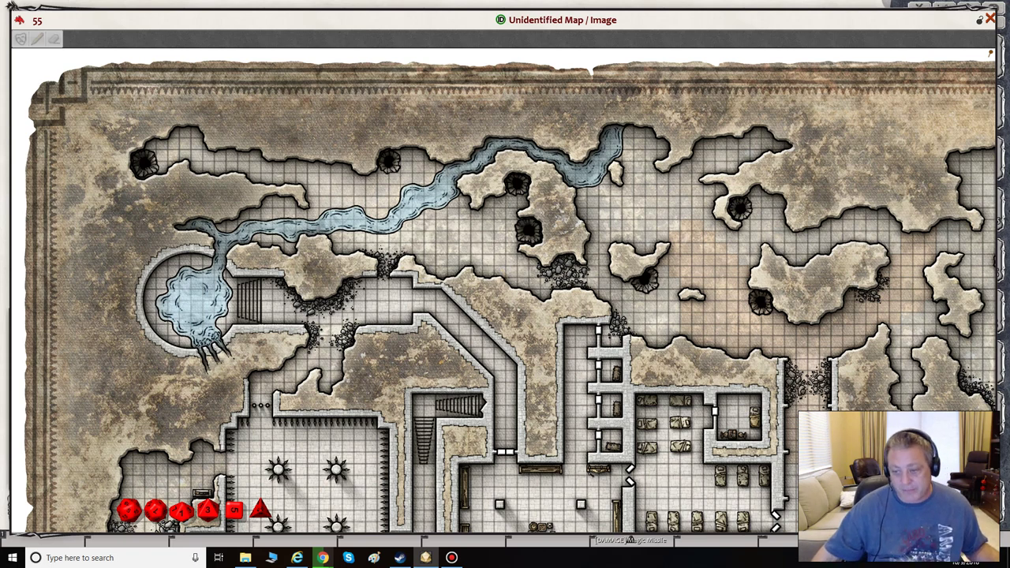
pyautogui.hscroll(3, 505, 298)
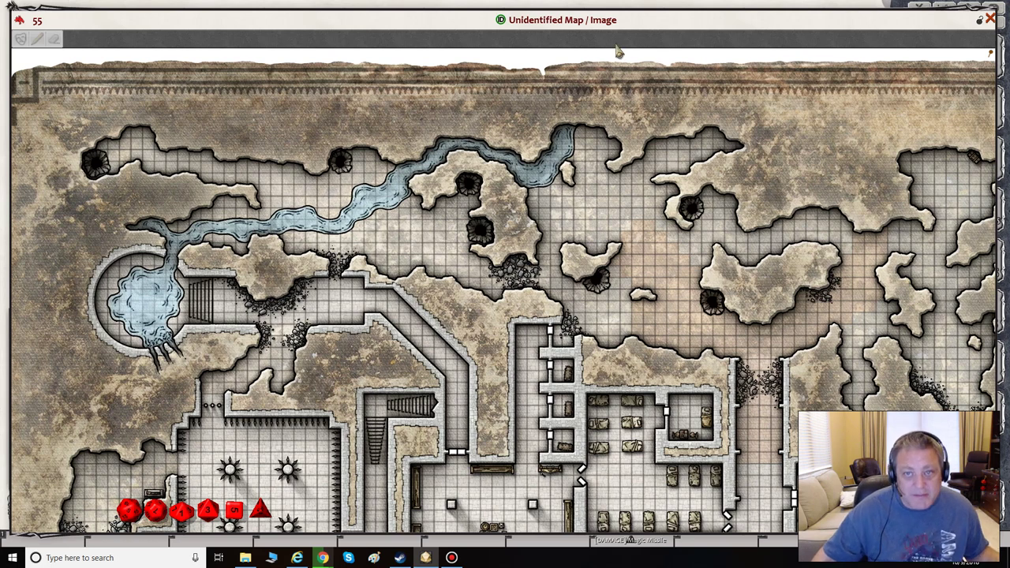
pyautogui.moveTo(614, 49); pyautogui.dragTo(601, 46)
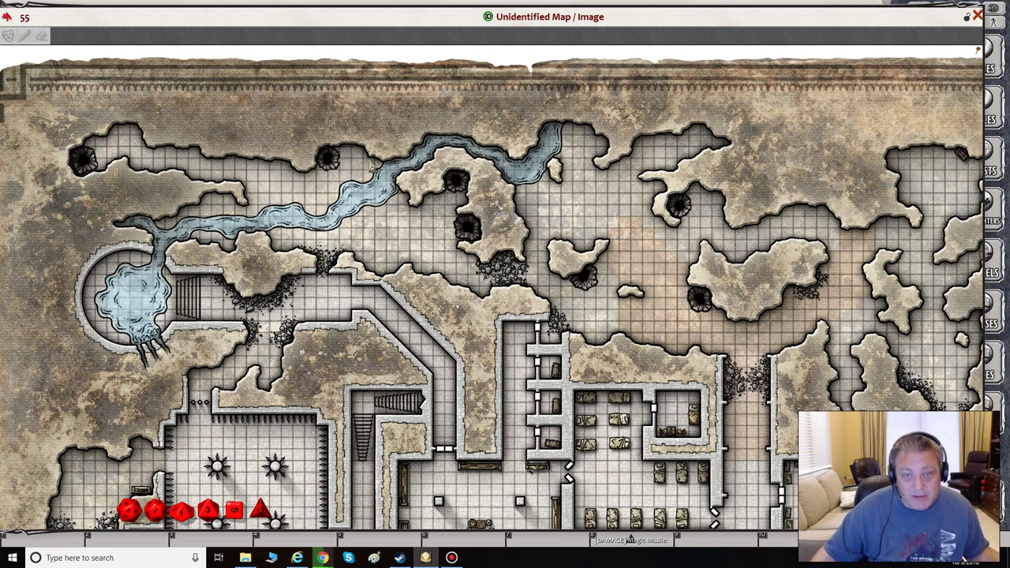
# Step: Resize the 55 map window to Small Size
pyautogui.rightClick(514, 224)
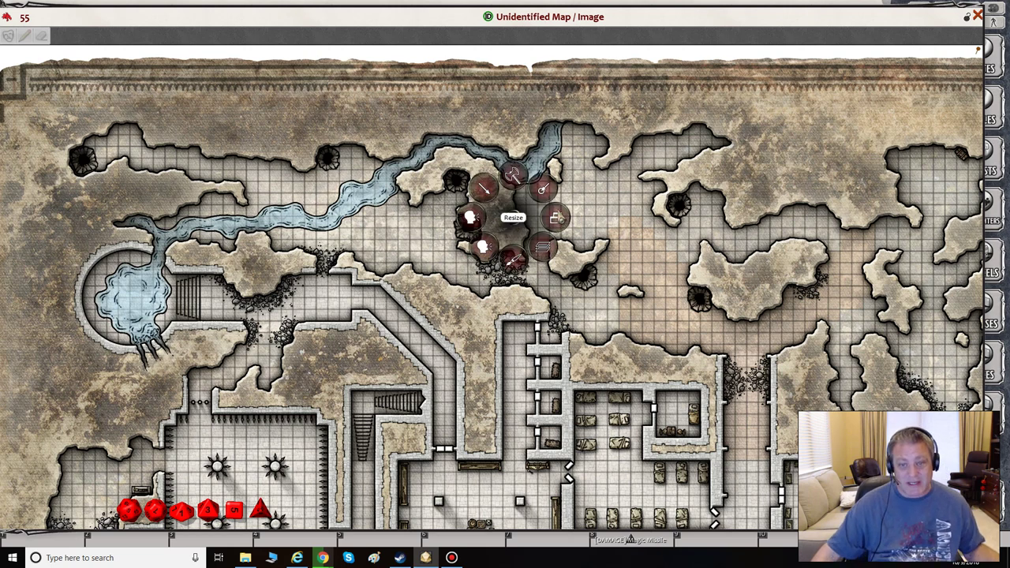
pyautogui.click(513, 175)
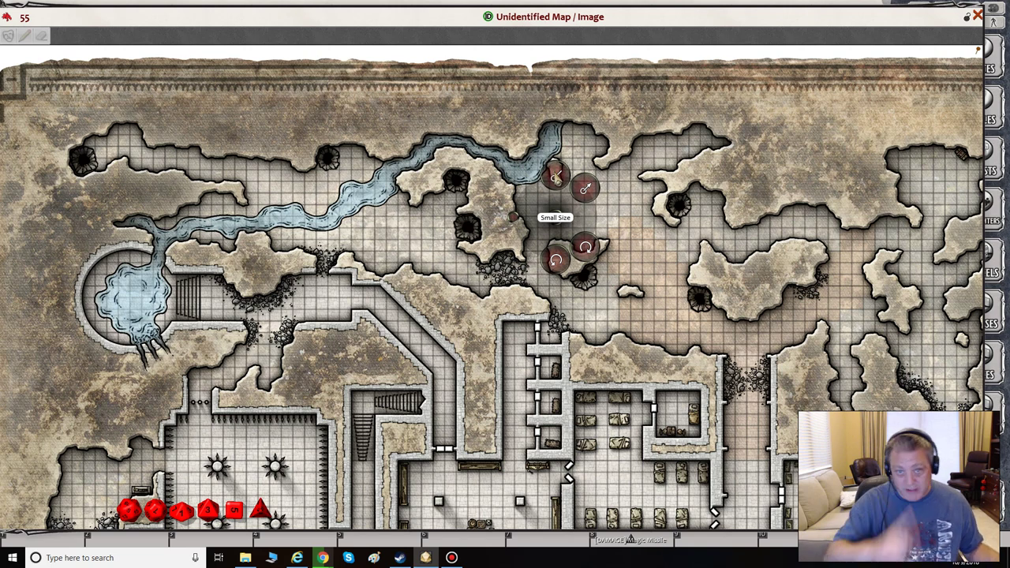
pyautogui.click(555, 175)
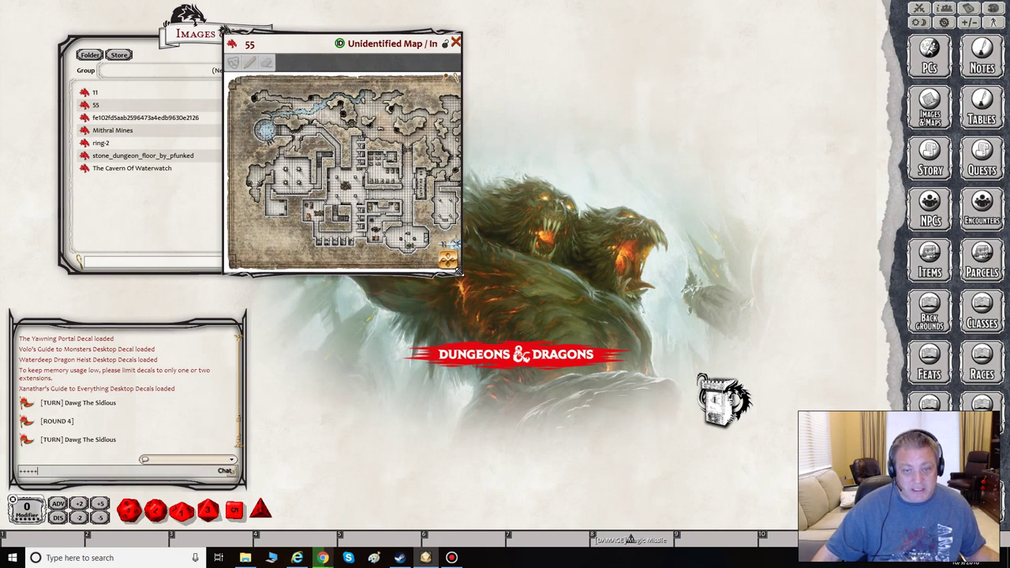
# Step: Enlarge the 55 map window and move it right and up
pyautogui.moveTo(479, 280); pyautogui.dragTo(709, 382)
pyautogui.moveTo(441, 60); pyautogui.dragTo(544, 41)
pyautogui.moveTo(817, 359); pyautogui.dragTo(834, 419)
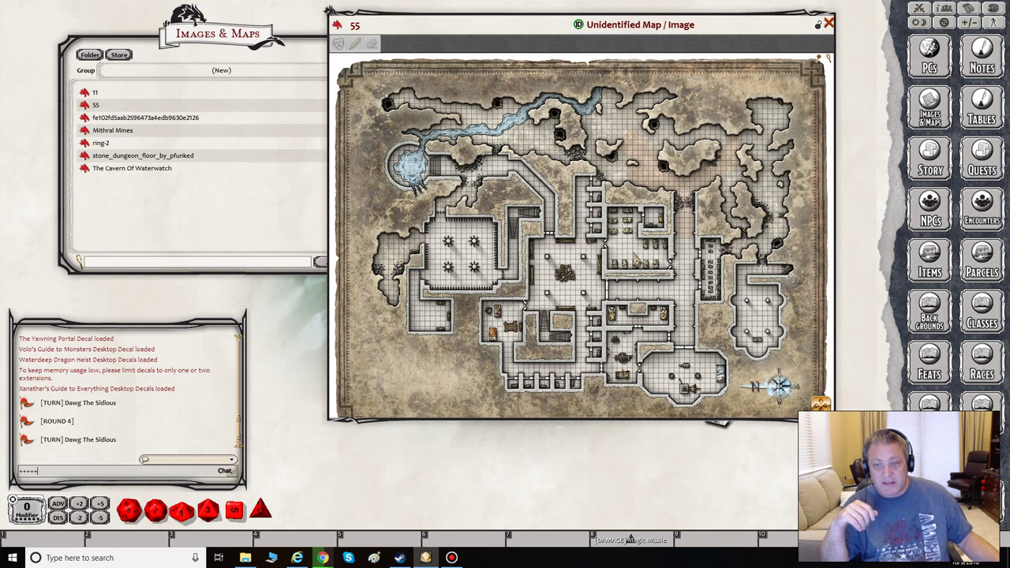
# Step: Zoom the 55 map in on its central rooms with the mouse wheel
pyautogui.scroll(5, 636, 260)
pyautogui.scroll(4, 636, 260)
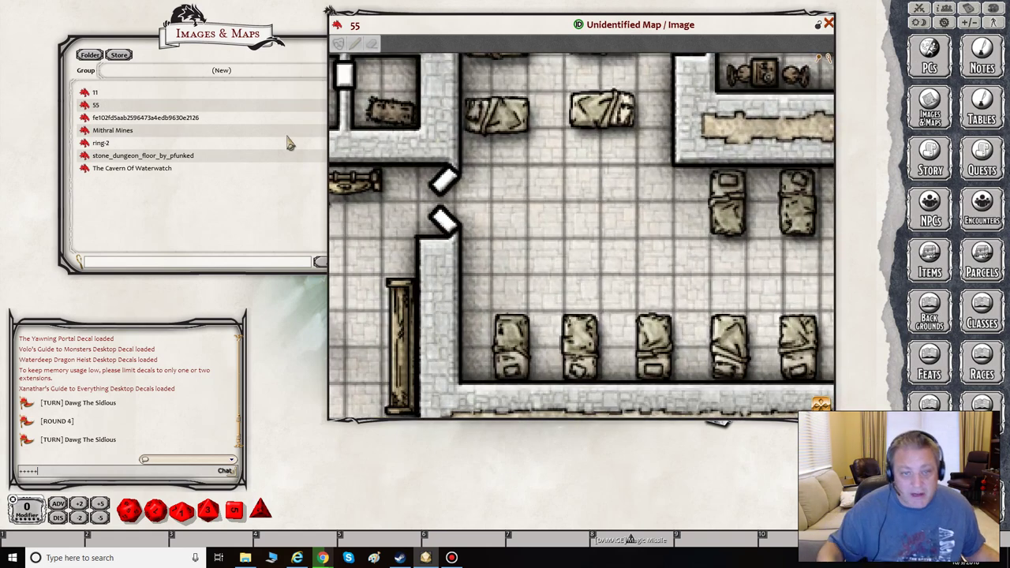
pyautogui.scroll(-1, 537, 259)
pyautogui.scroll(-8, 544, 263)
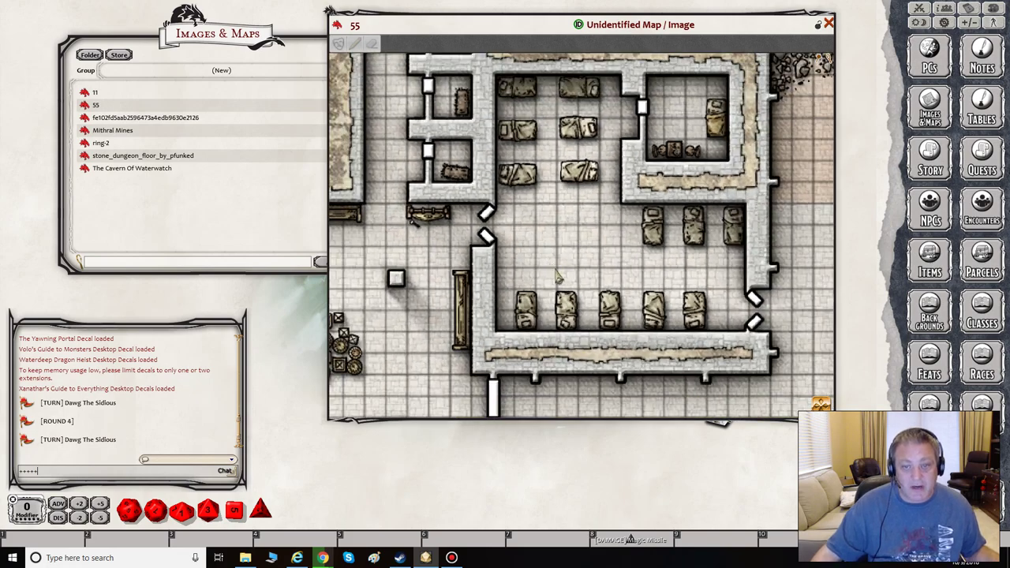
pyautogui.scroll(-3, 560, 247)
pyautogui.scroll(6, 560, 247)
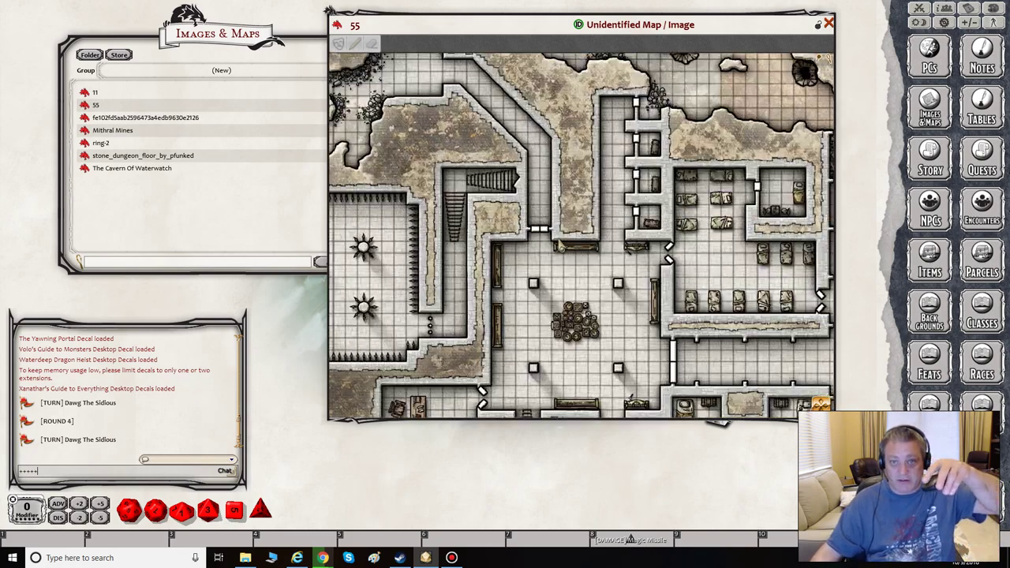
pyautogui.scroll(-2, 560, 247)
pyautogui.scroll(-5, 560, 247)
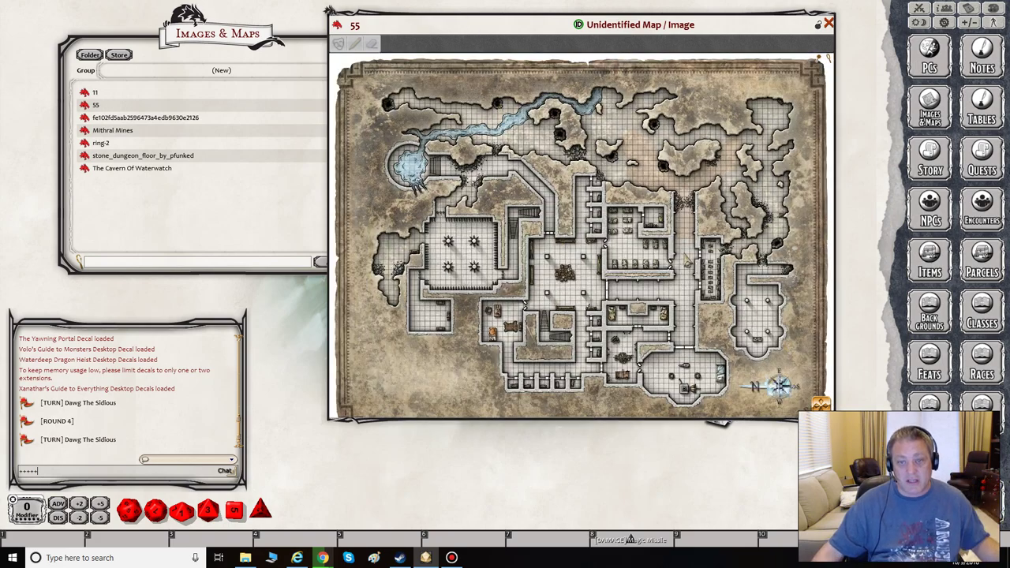
pyautogui.scroll(5, 606, 218)
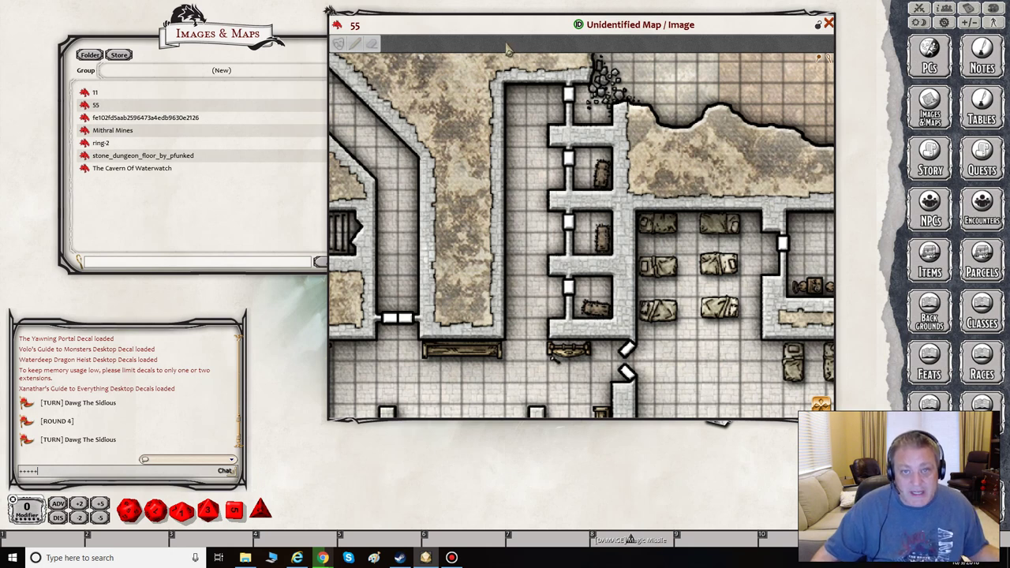
# Step: Pan and zoom around the 55 map to view the rooms above
pyautogui.moveTo(510, 49); pyautogui.dragTo(449, 45)
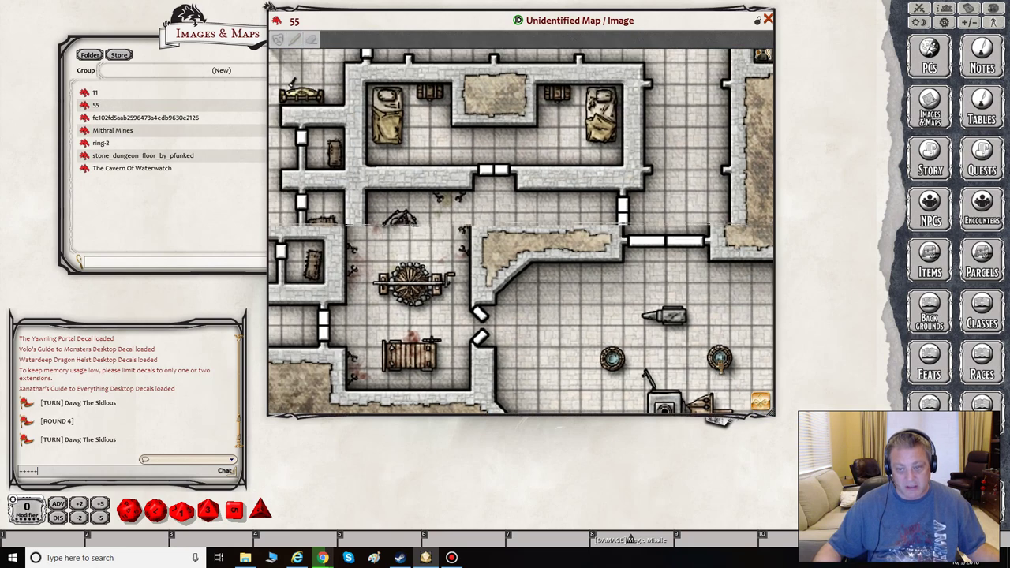
pyautogui.moveTo(641, 421); pyautogui.dragTo(763, 431)
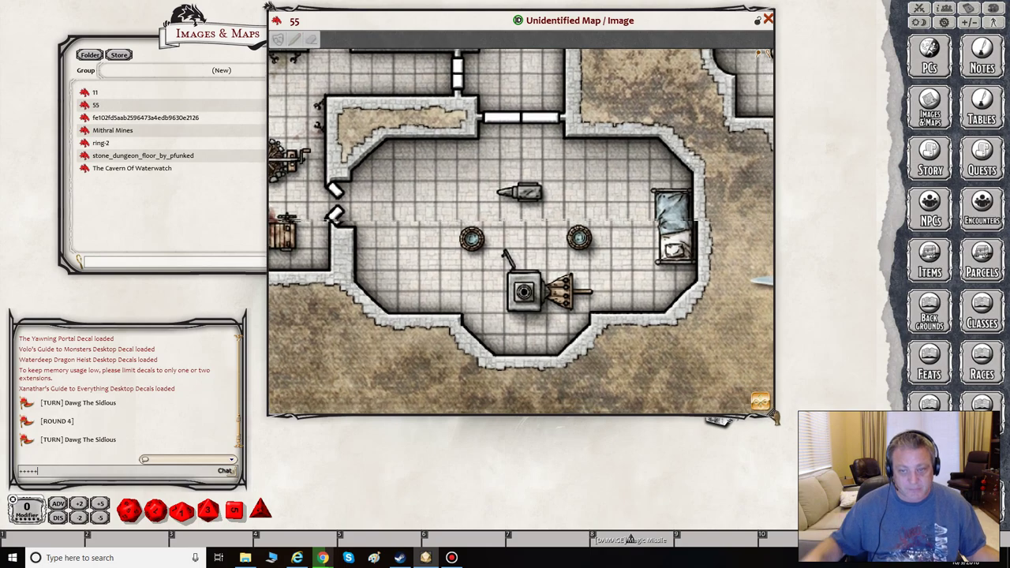
pyautogui.scroll(15, 617, 335)
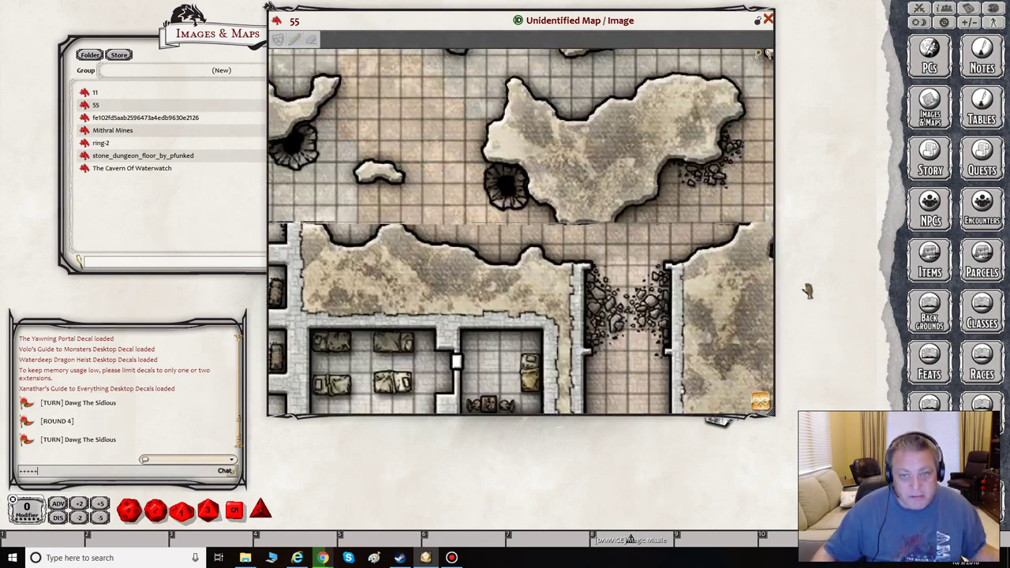
pyautogui.scroll(-5, 700, 379)
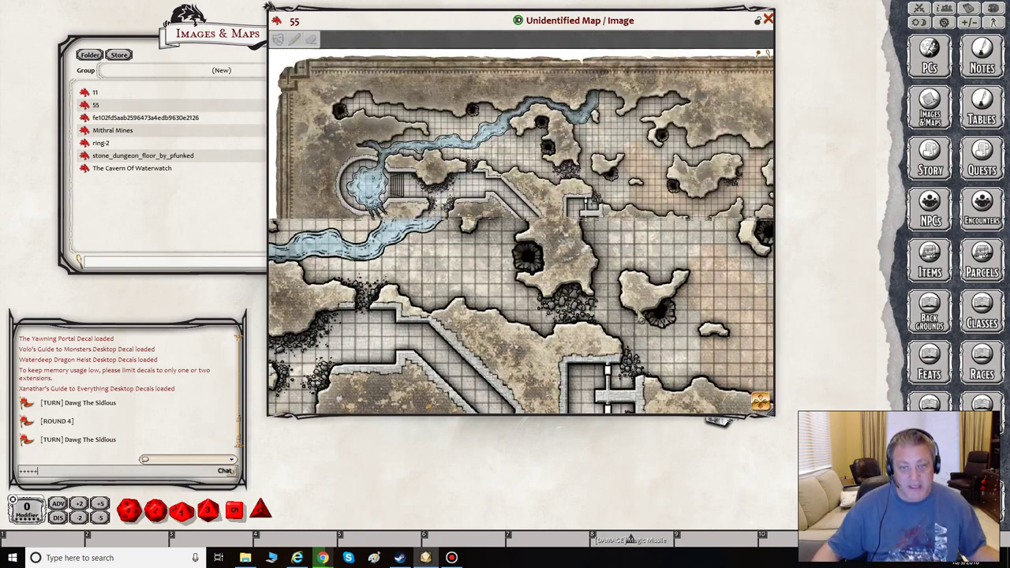
pyautogui.scroll(4, 634, 303)
pyautogui.scroll(1, 634, 302)
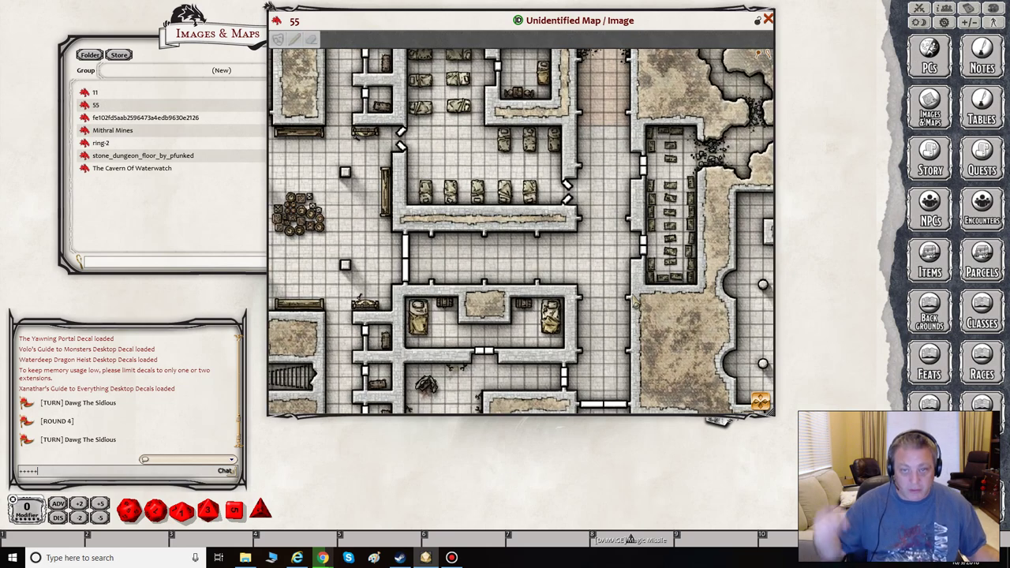
# Step: Resize the 55 map window to fit beside the sidebar and reposition it
pyautogui.press('ctrl')
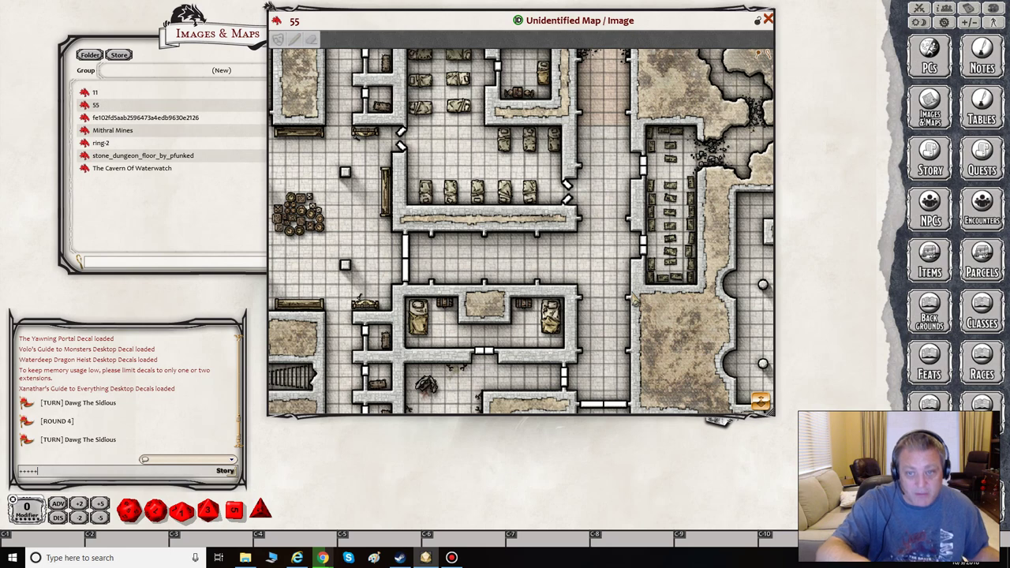
pyautogui.moveTo(623, 273); pyautogui.dragTo(801, 506)
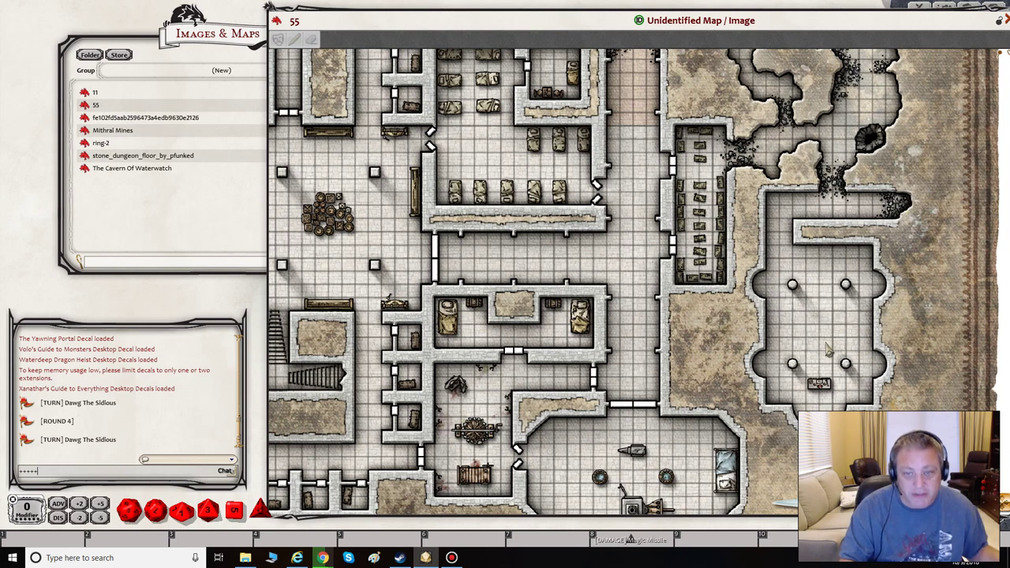
pyautogui.moveTo(811, 345); pyautogui.dragTo(656, 309)
pyautogui.press('ctrl')
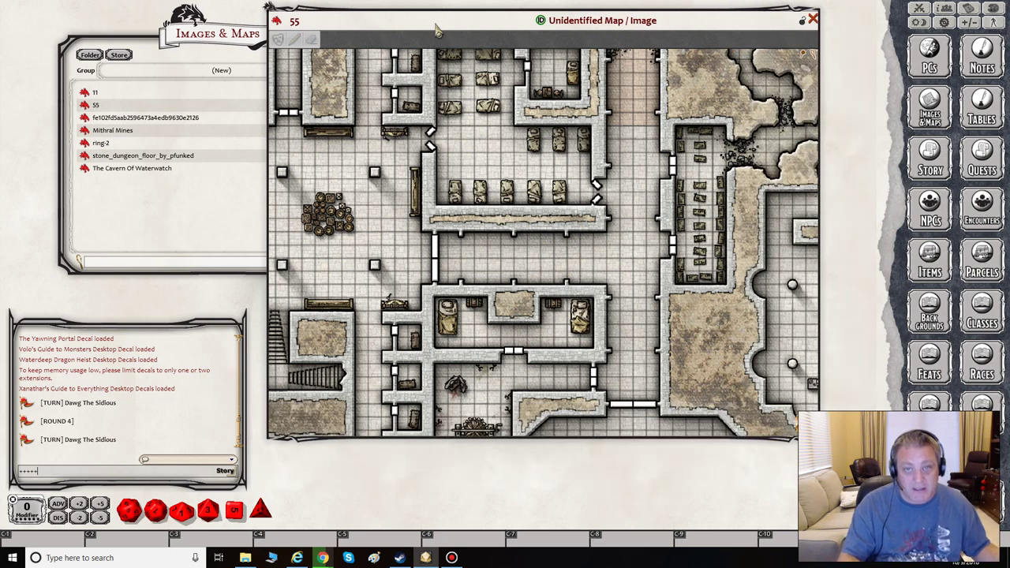
pyautogui.moveTo(464, 43); pyautogui.dragTo(480, 49)
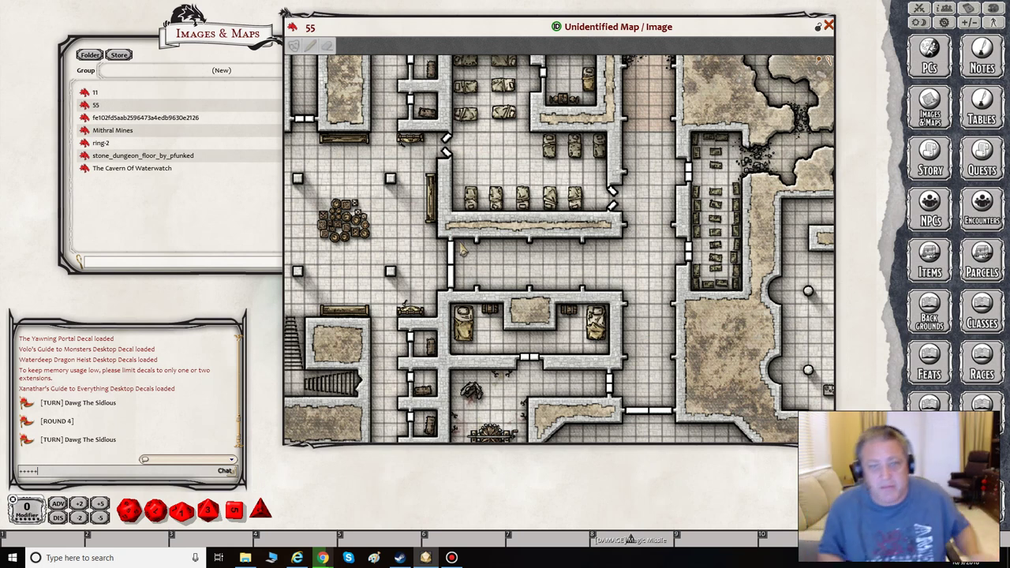
# Step: Close and reopen the 55 map window from the Images & Maps list, then close it
pyautogui.click(829, 26)
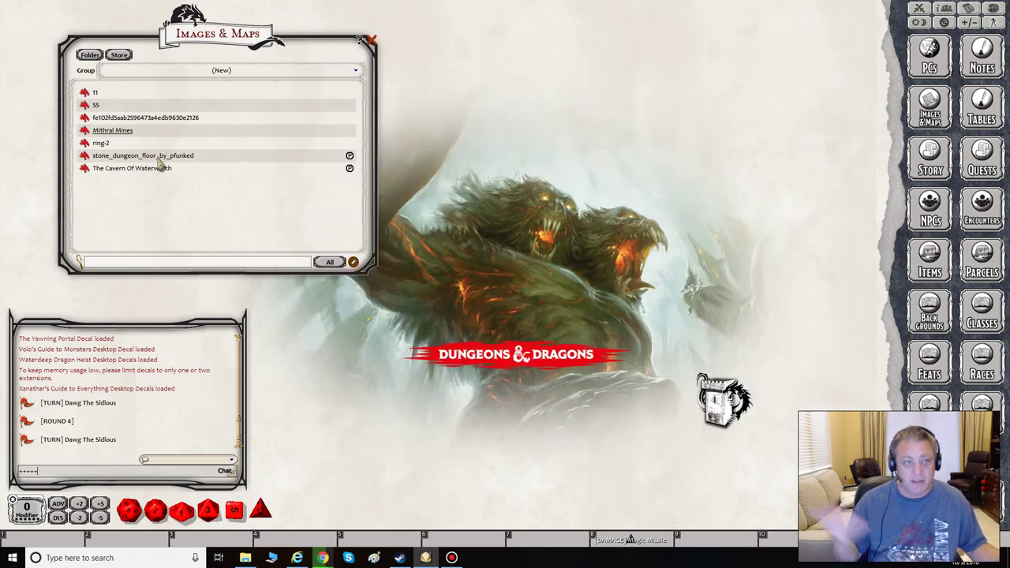
pyautogui.click(85, 108)
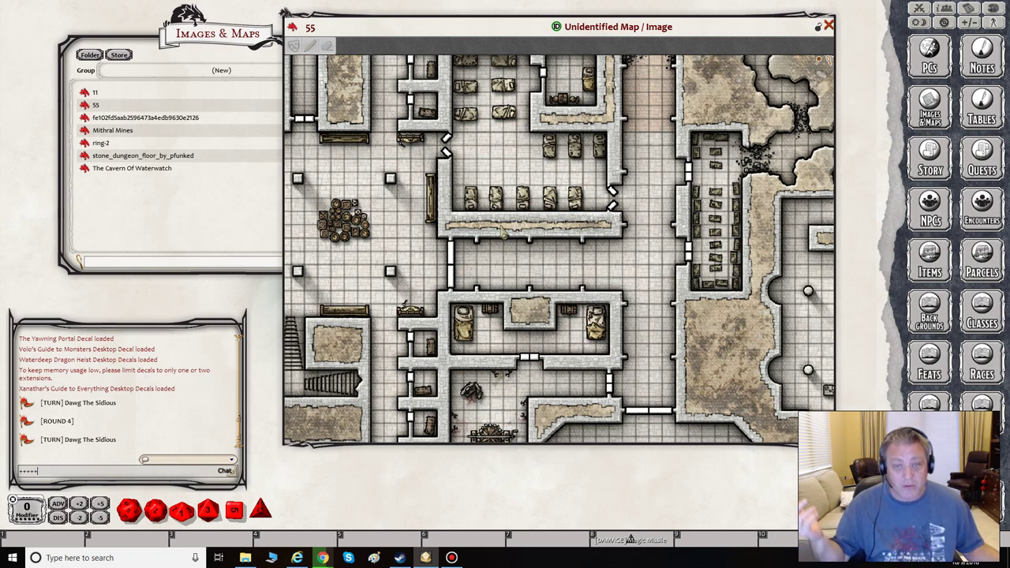
pyautogui.click(829, 26)
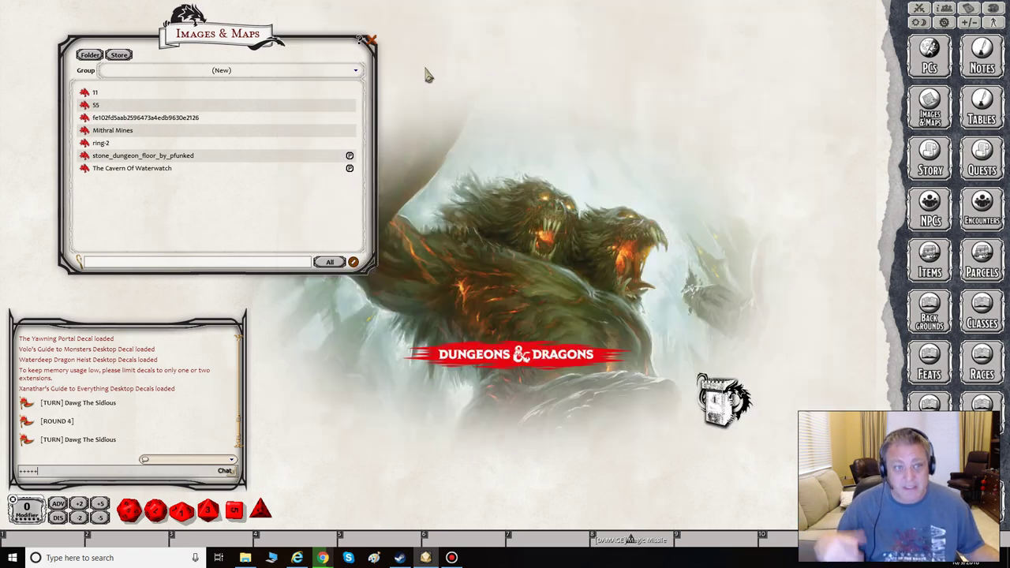
pyautogui.click(88, 108)
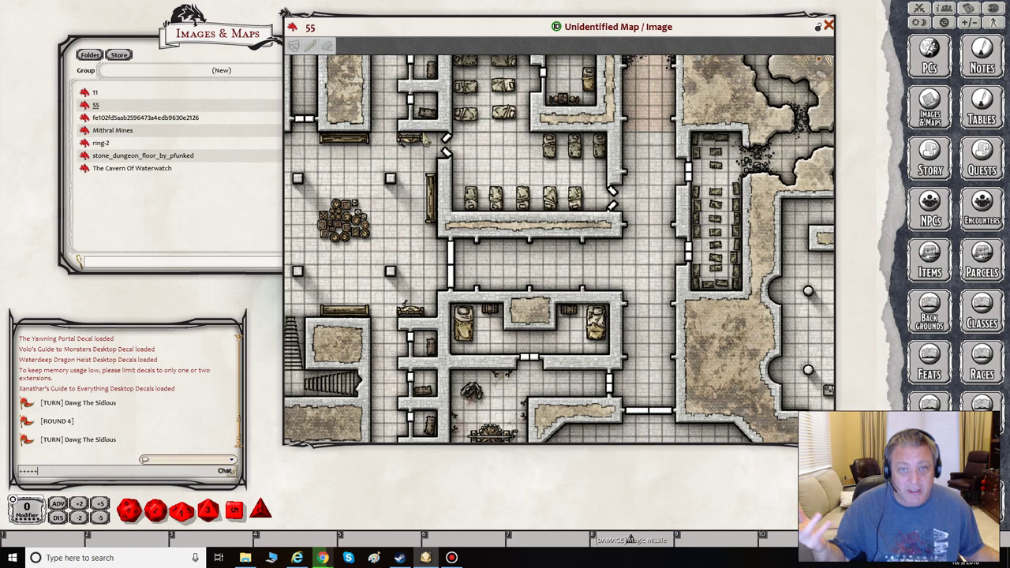
pyautogui.click(829, 26)
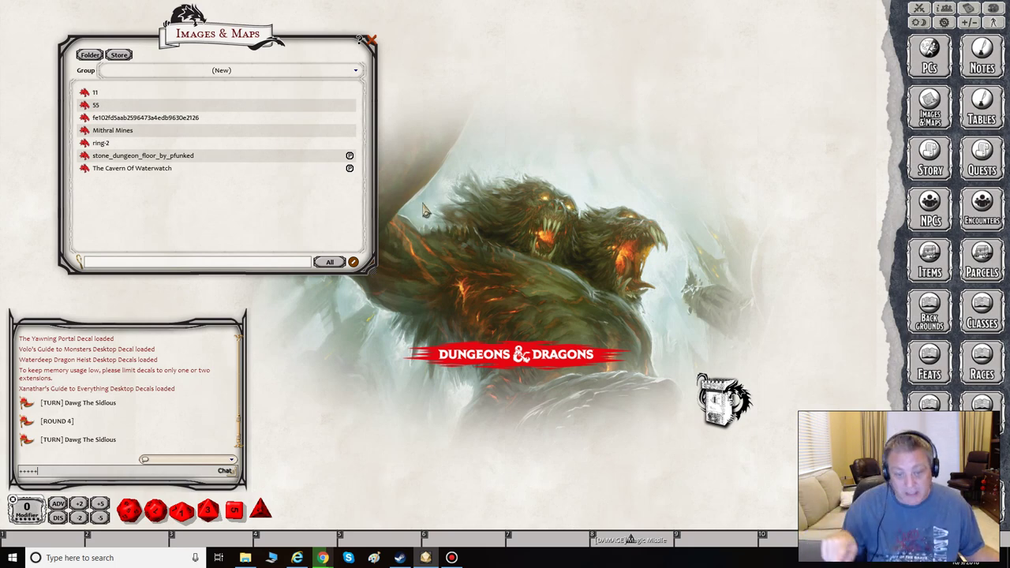
# Step: Clear Magic Missile from the hotbar and place a 55 map shortcut in slot 7
pyautogui.rightClick(632, 543)
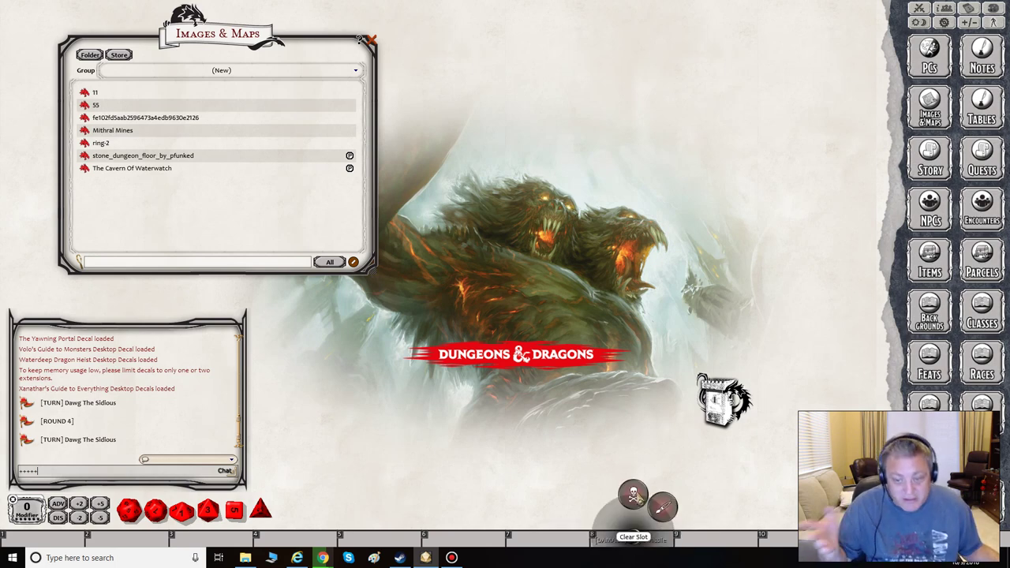
pyautogui.click(633, 543)
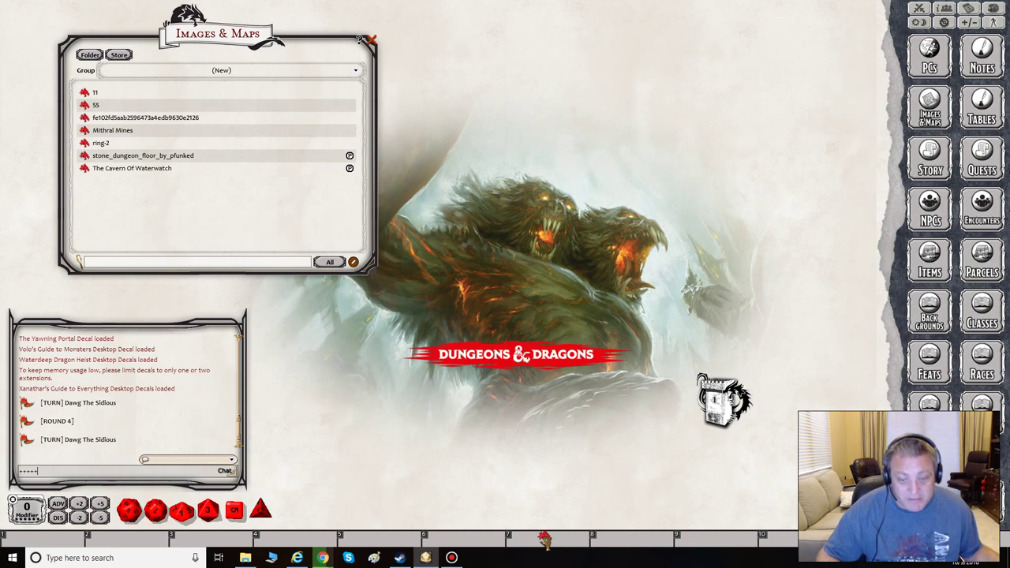
pyautogui.moveTo(545, 540); pyautogui.dragTo(553, 543)
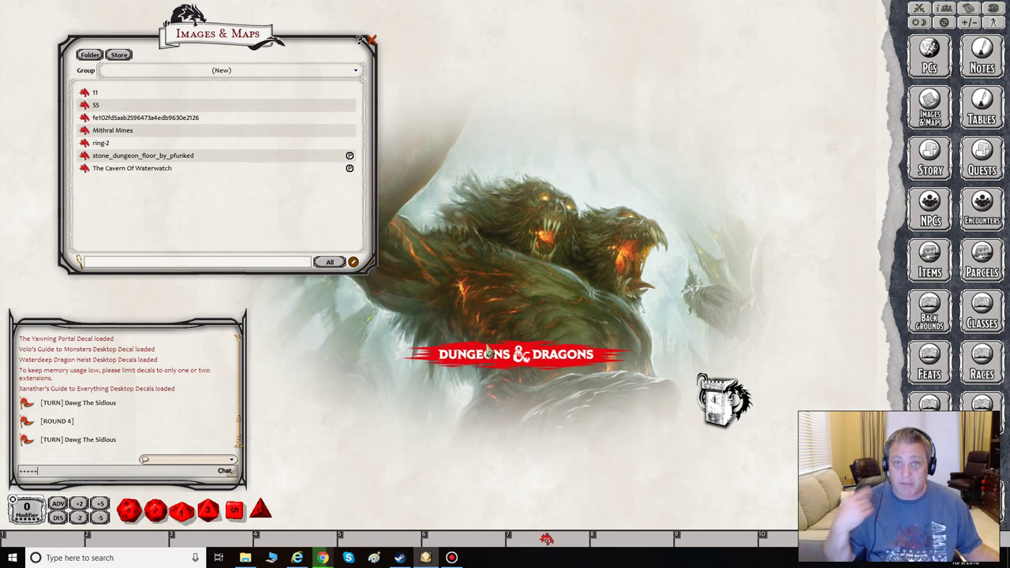
# Step: Open the 55 map from hotbar slot 7 and arrange it beside the Images & Maps list
pyautogui.click(545, 540)
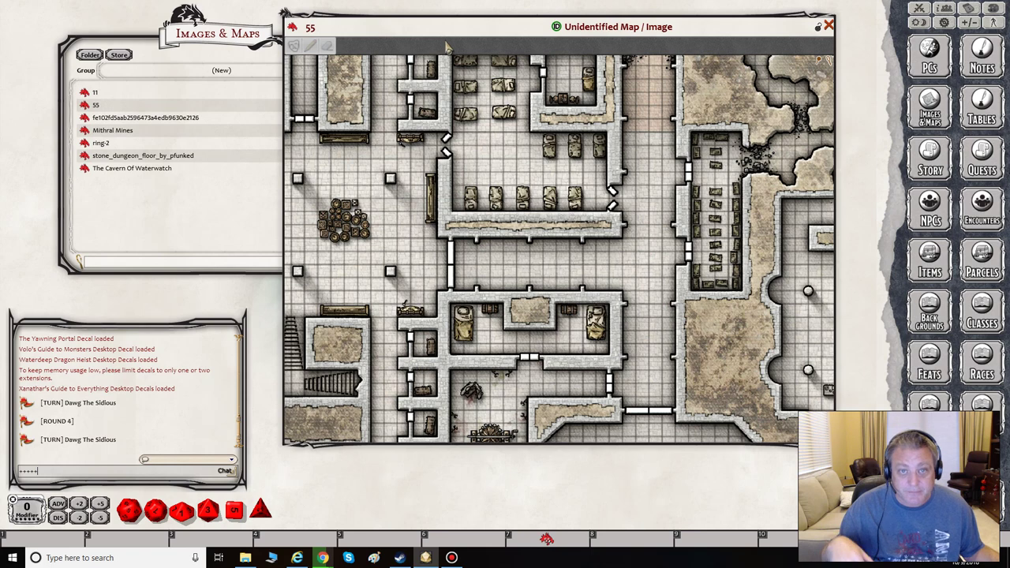
pyautogui.moveTo(447, 47); pyautogui.dragTo(466, 57)
pyautogui.click(230, 46)
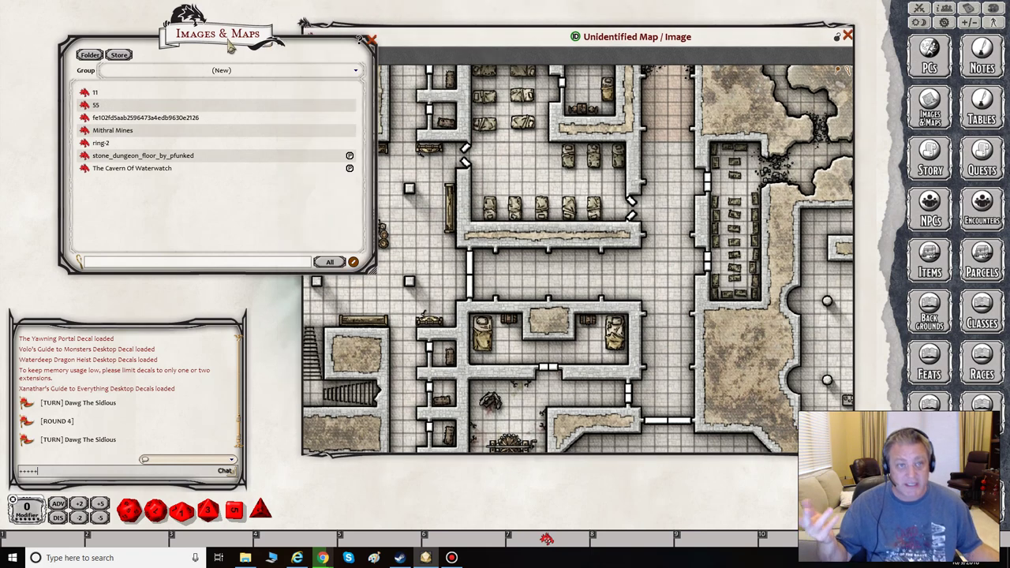
pyautogui.moveTo(230, 45); pyautogui.dragTo(189, 42)
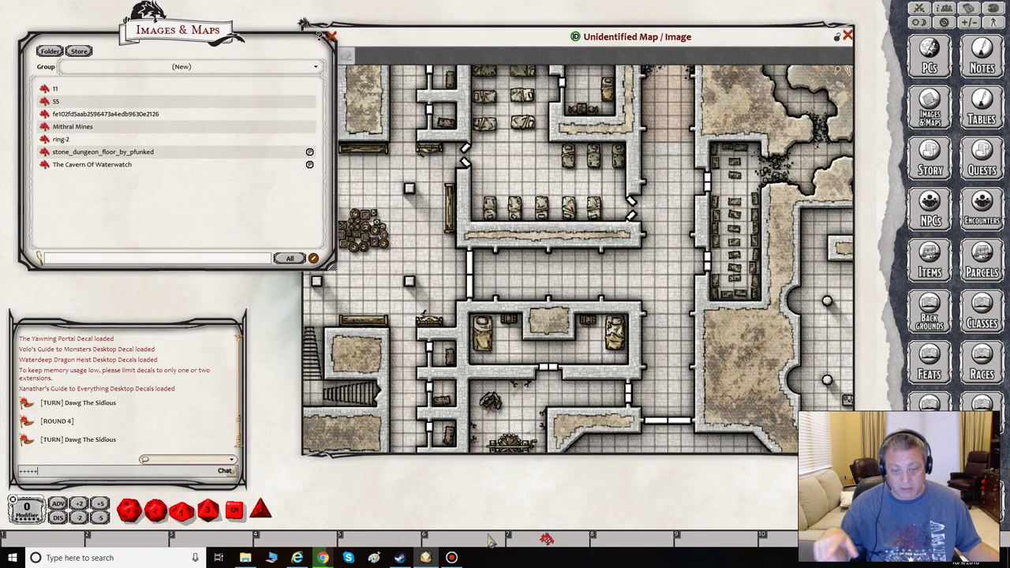